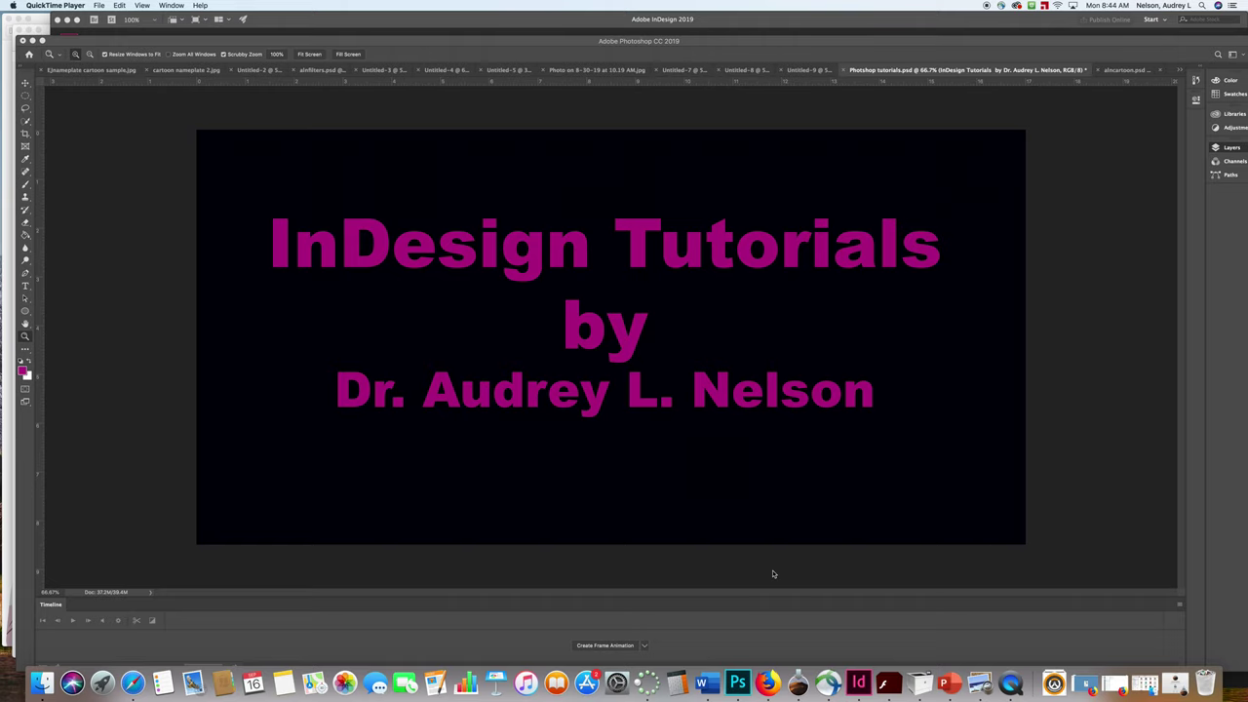
- Create an 11 × 8.5 in landscape Print document in inches with Facing Pages turned off
click(859, 686)
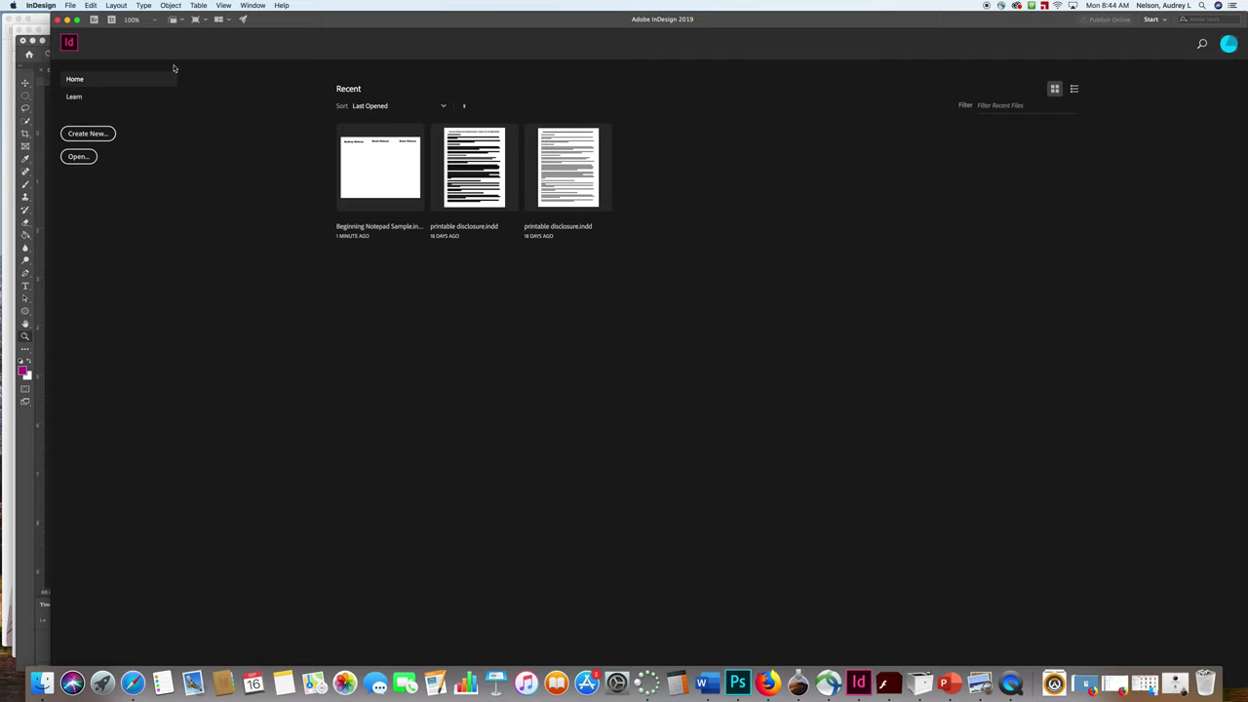
click(73, 6)
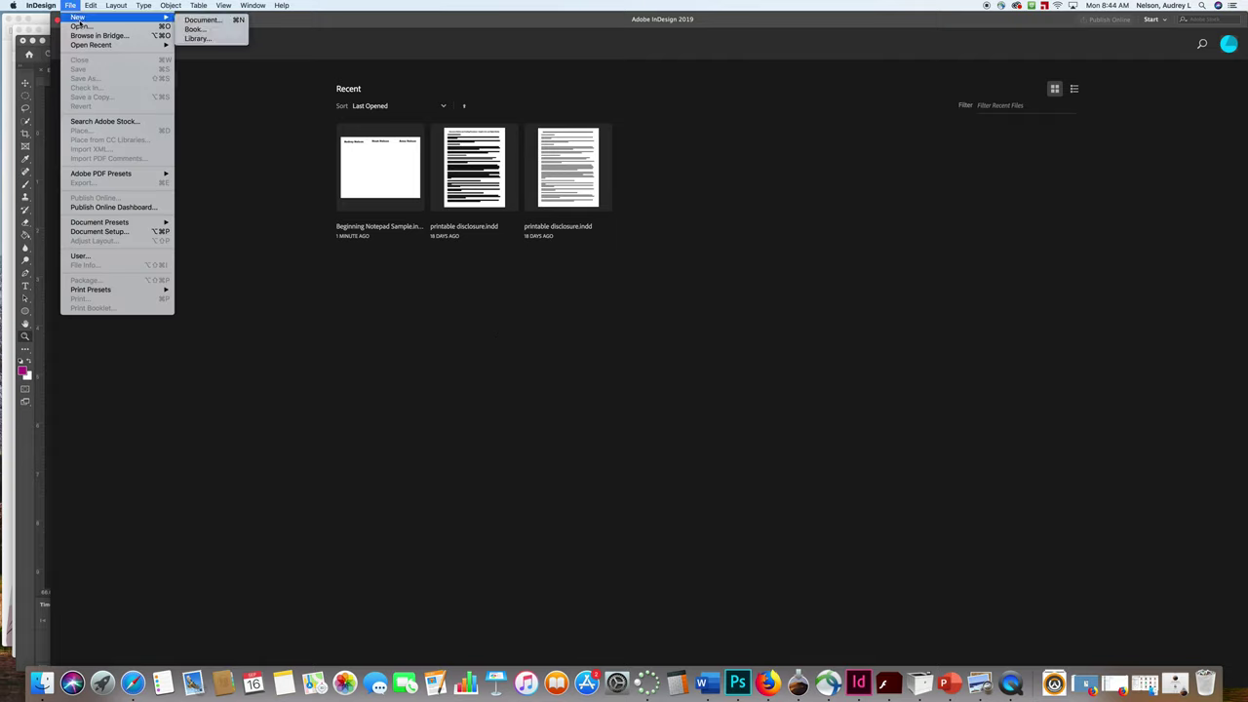
click(201, 20)
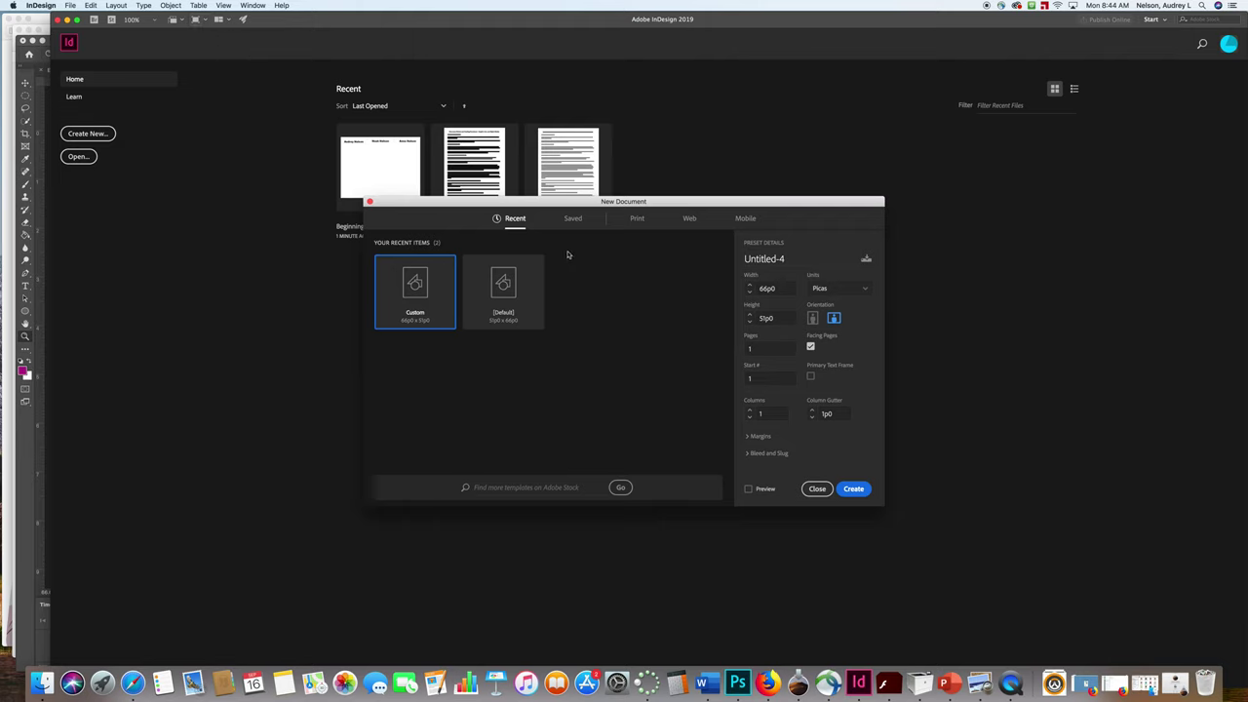
click(637, 218)
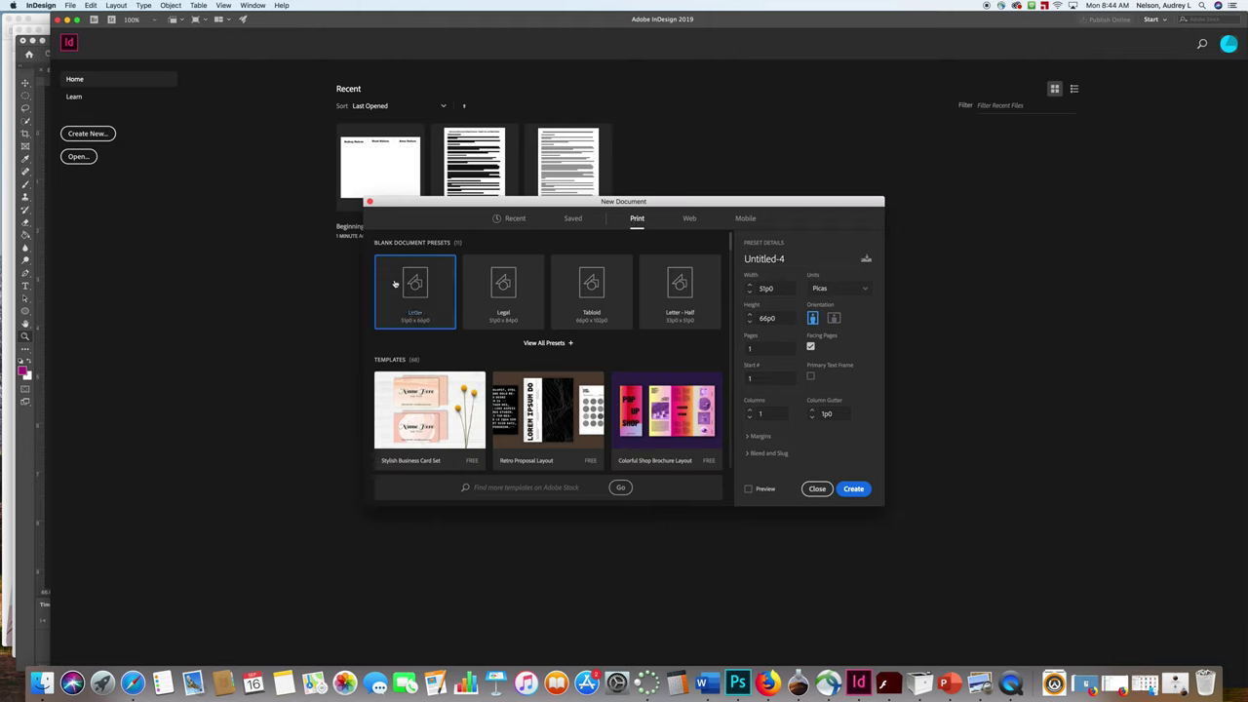
click(810, 347)
click(868, 293)
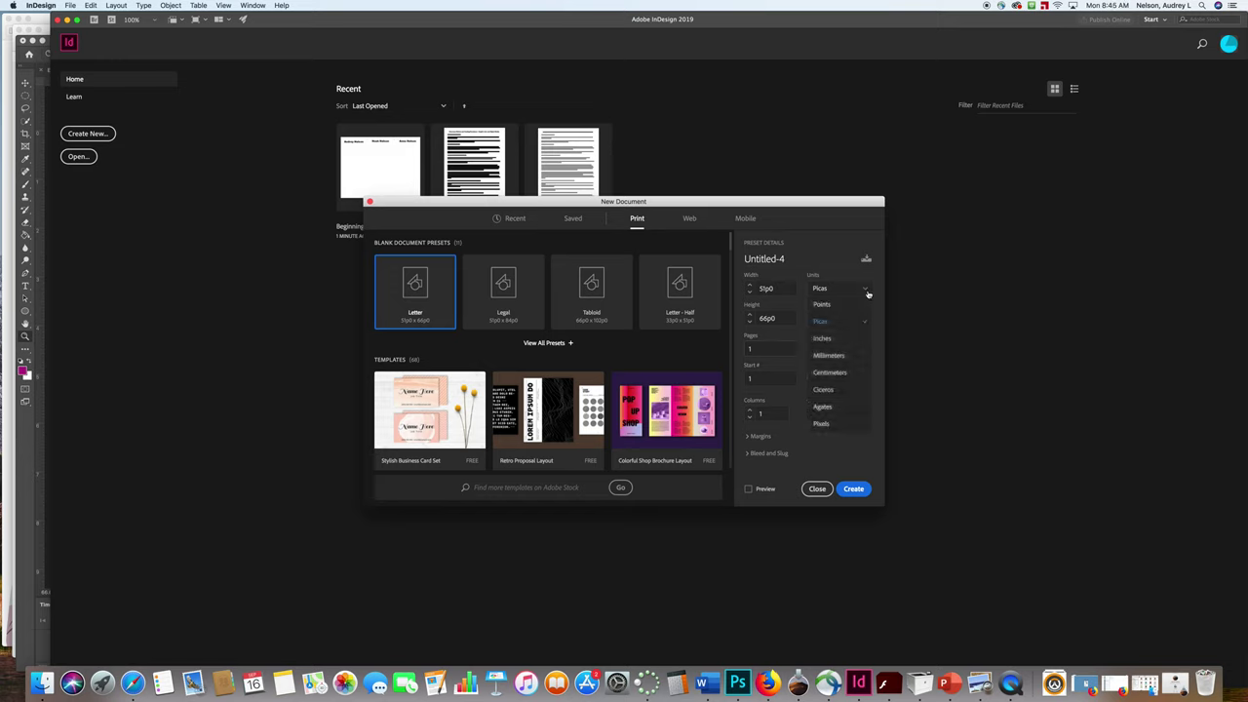
click(824, 340)
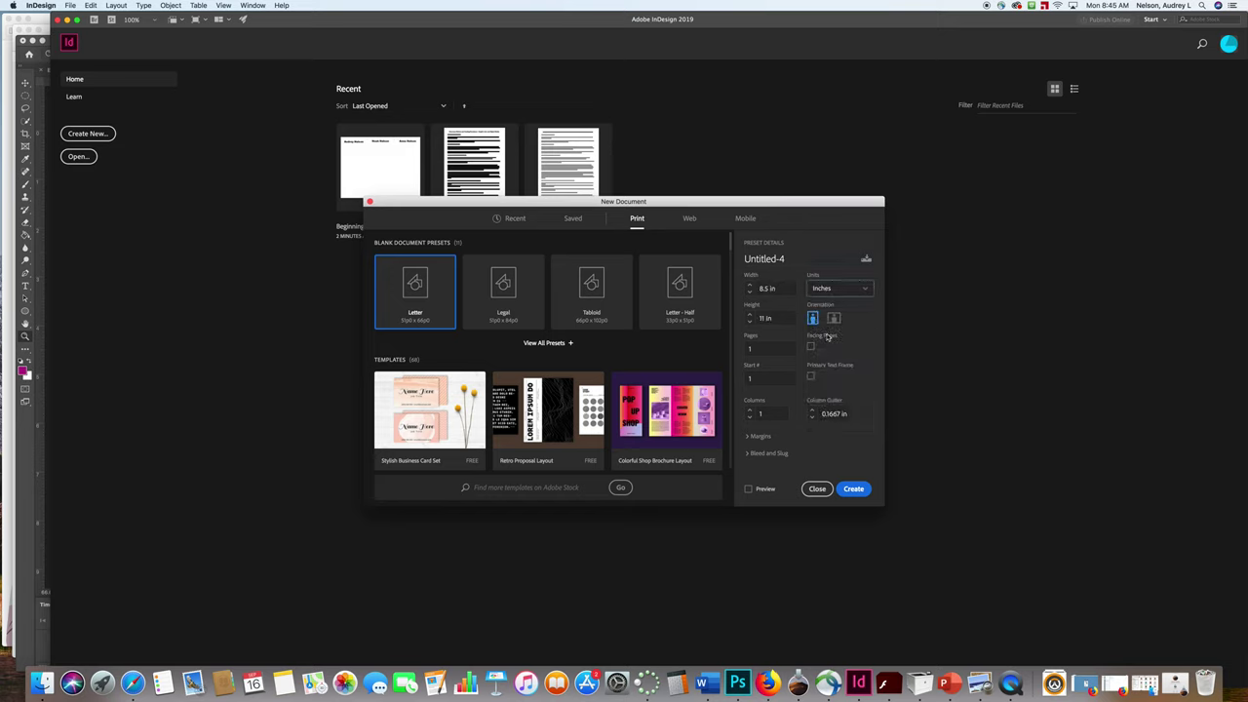
click(833, 319)
click(854, 488)
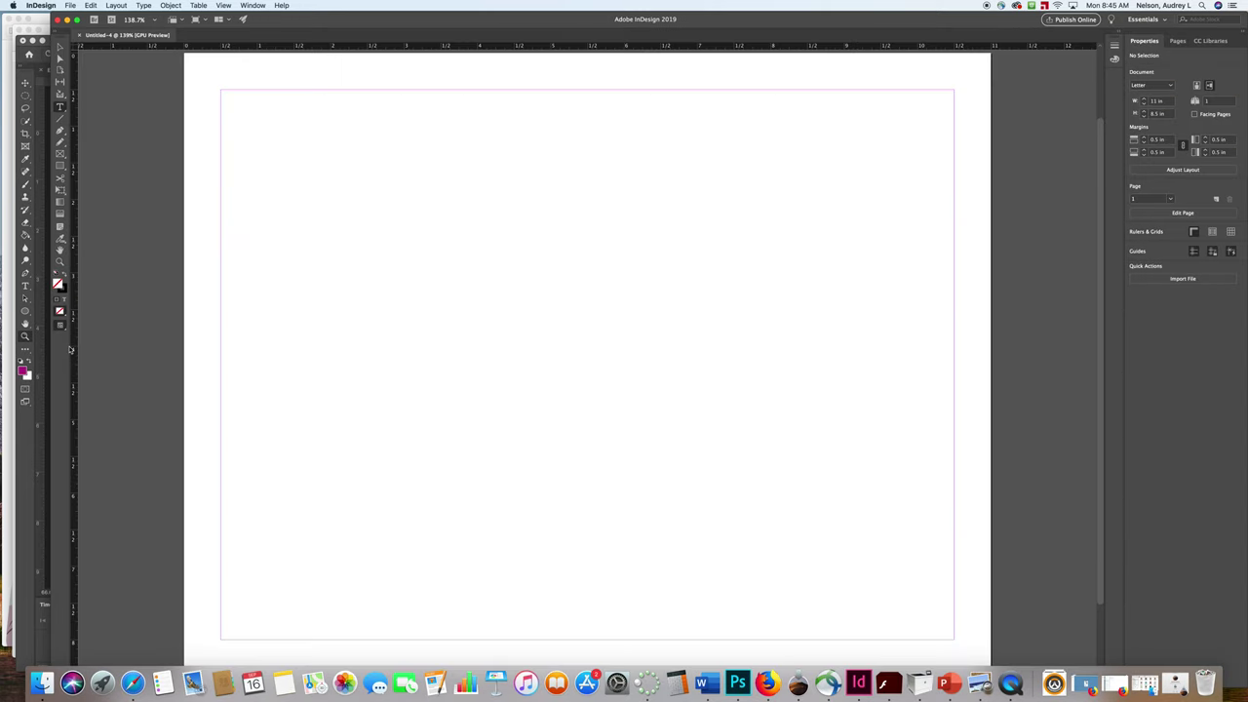
- Add vertical and horizontal guides through the page centre and move the ruler zero point there
drag(74, 352, 588, 342)
drag(493, 45, 446, 367)
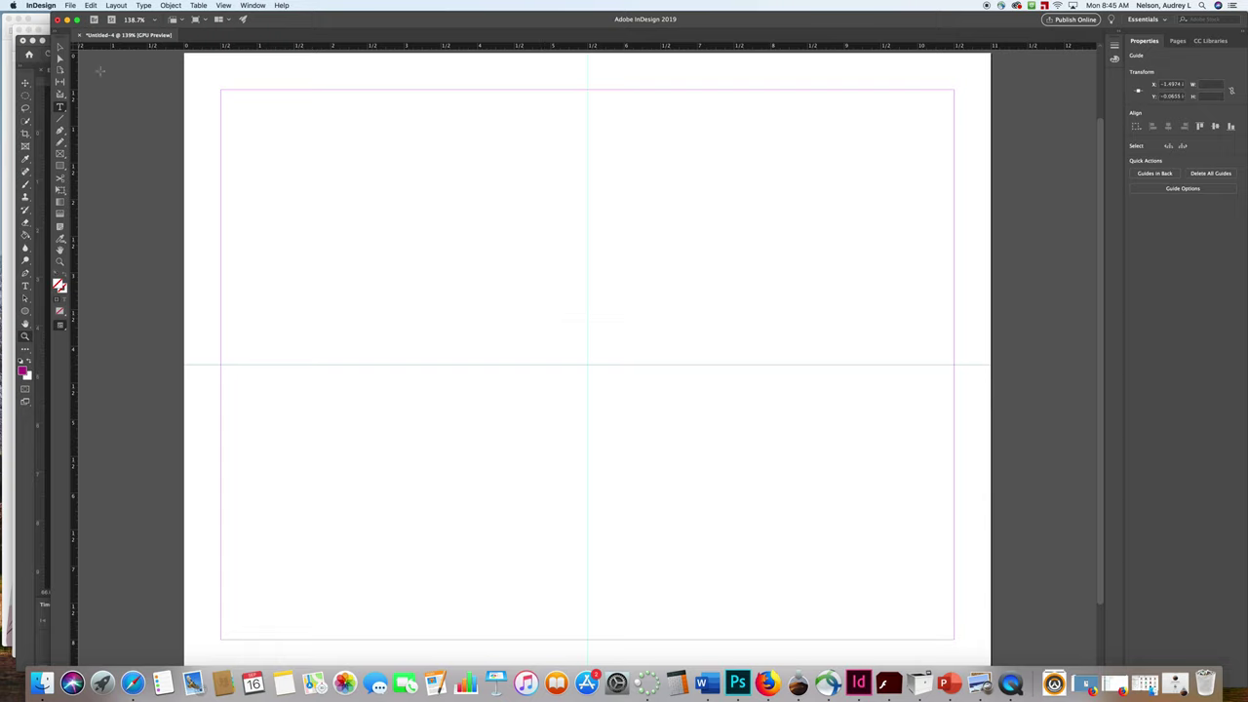
drag(80, 36, 586, 365)
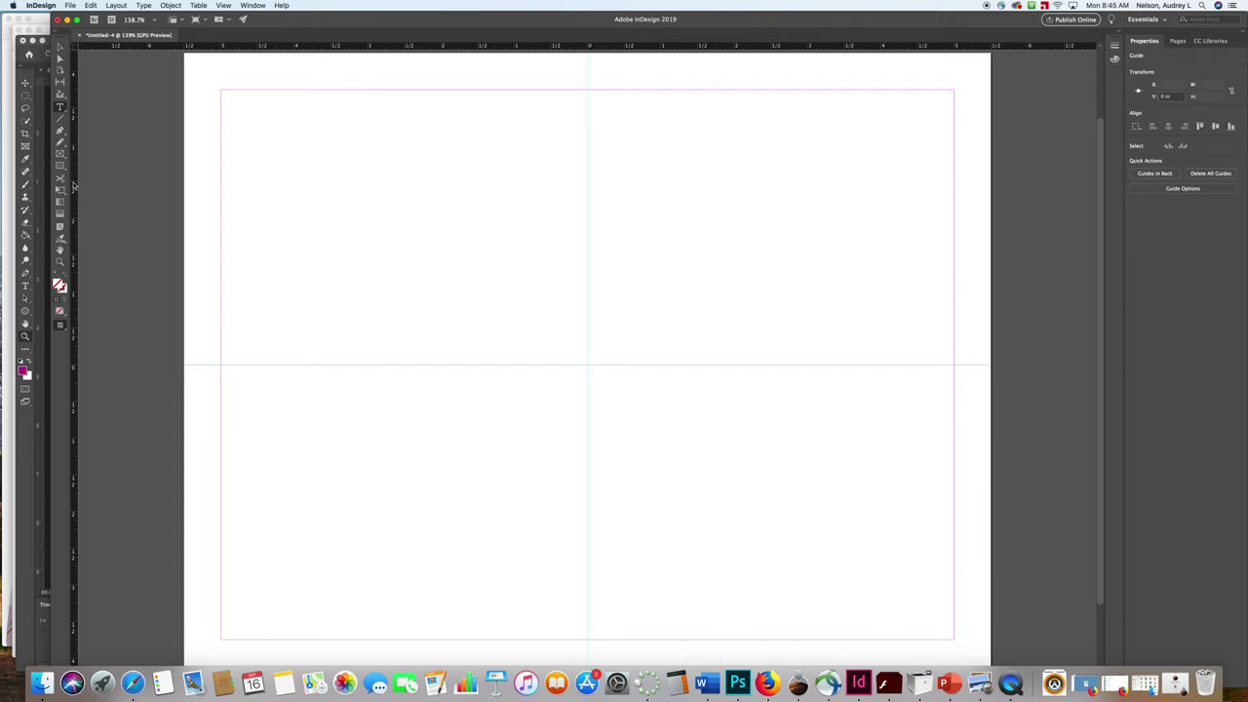
- Add vertical cut guides at -4.25 in and 4.25 in from the centre
drag(73, 185, 274, 162)
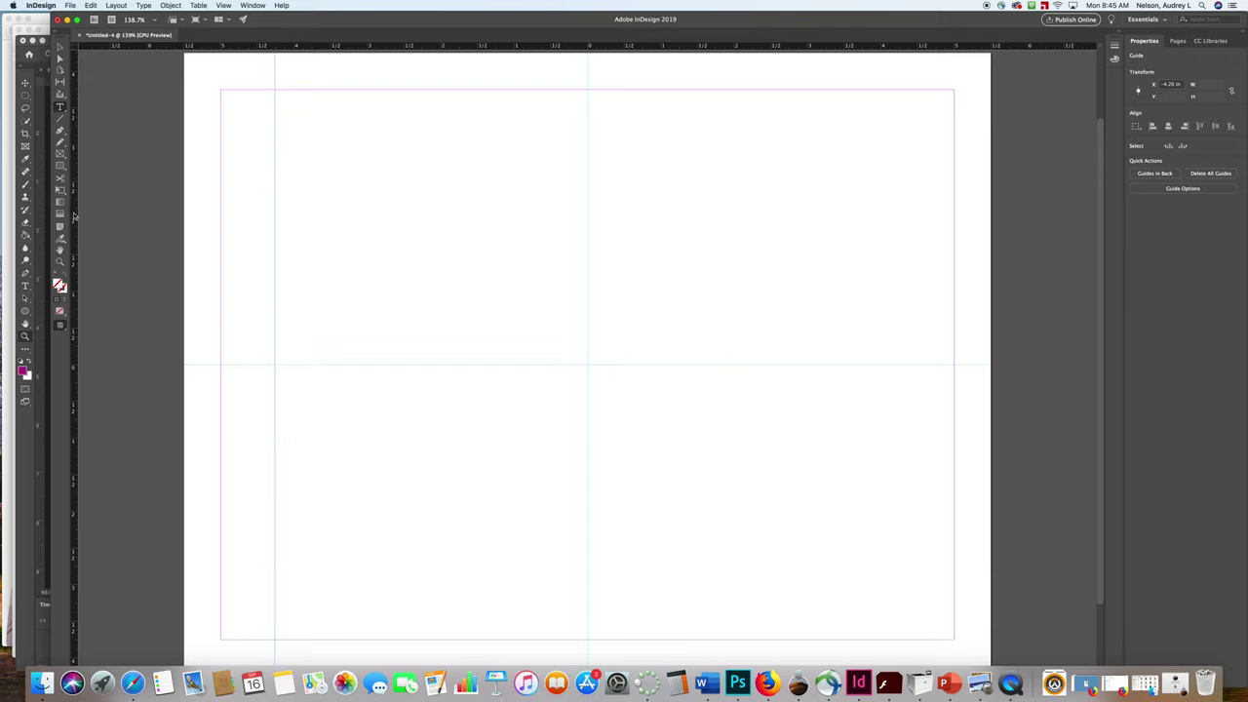
drag(73, 216, 899, 297)
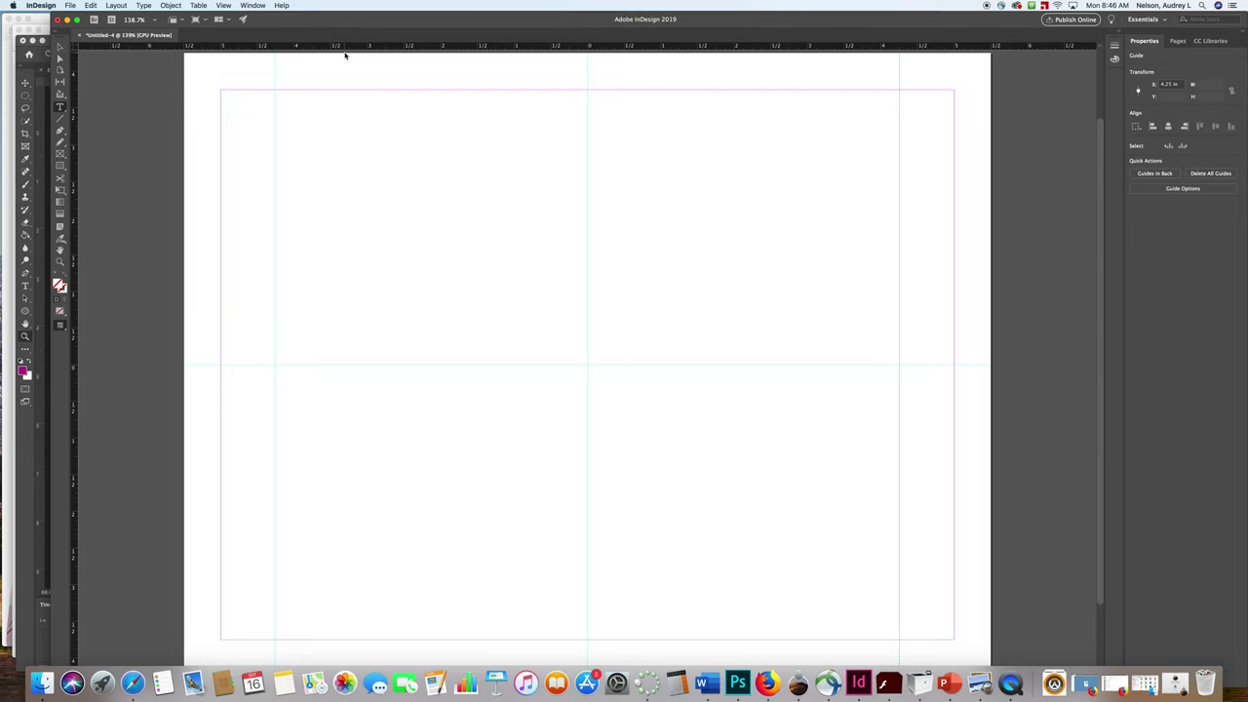
click(59, 118)
- Draw a short vertical cut mark at the top centre and paste a duplicate beside it
drag(587, 64, 586, 68)
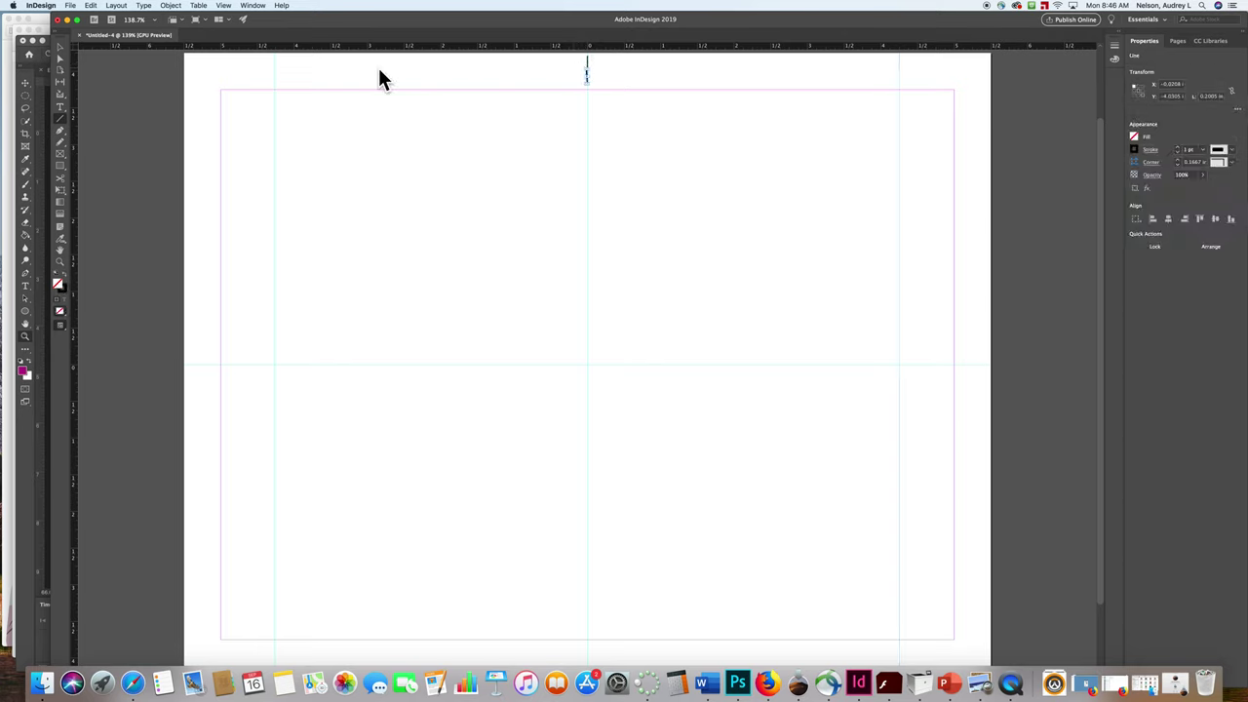
click(60, 47)
click(611, 88)
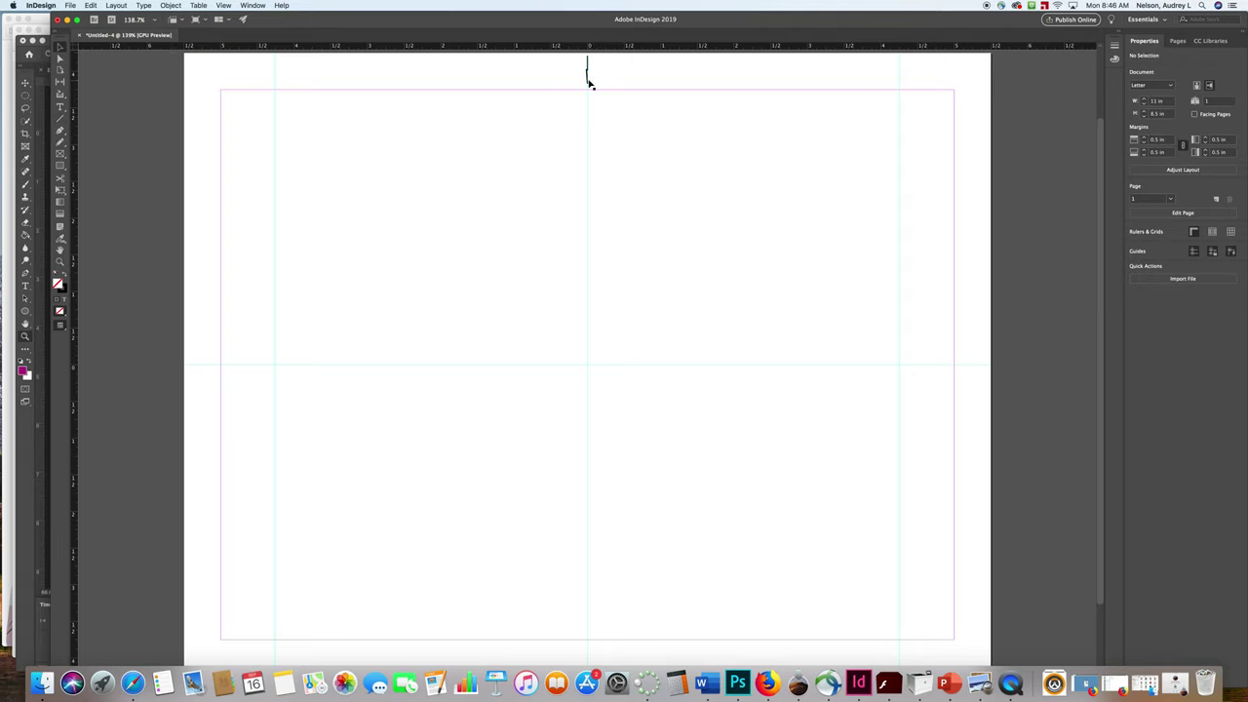
click(586, 76)
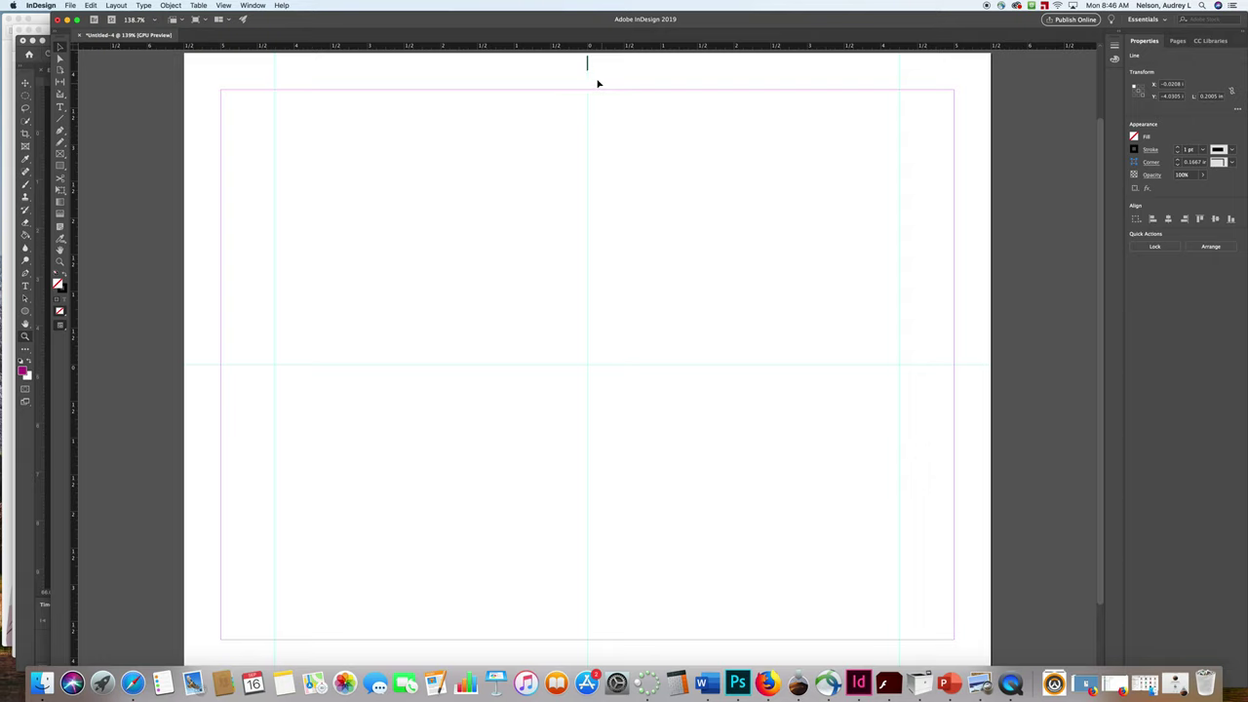
click(588, 65)
click(588, 66)
key(super+v)
drag(587, 366, 618, 92)
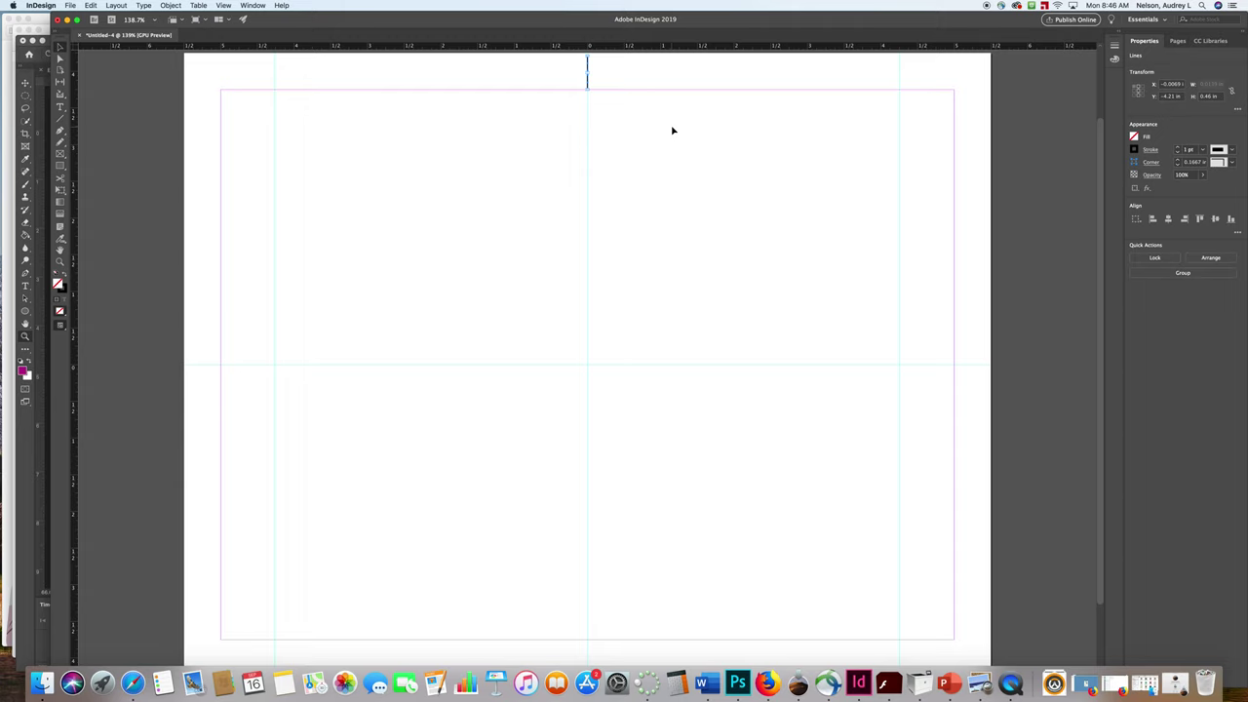
- Group the two cut mark lines and paste a copy at the page's bottom centre
click(171, 6)
mouse_move(195, 37)
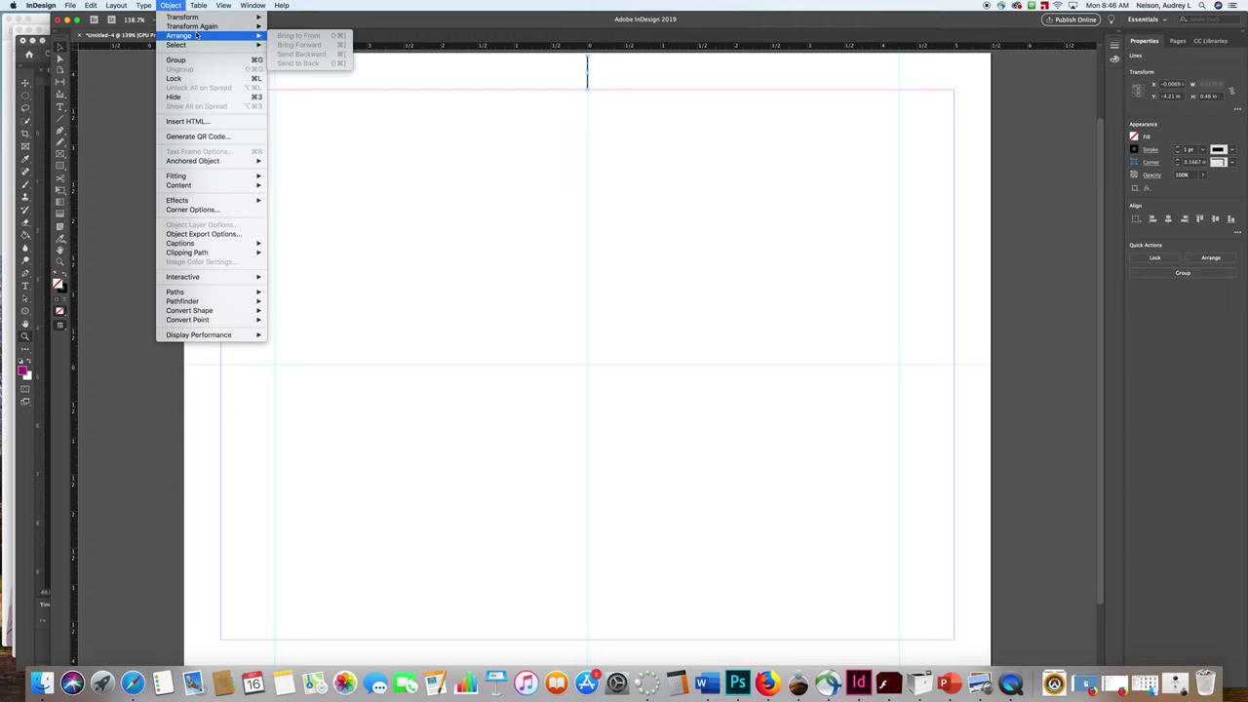
click(257, 60)
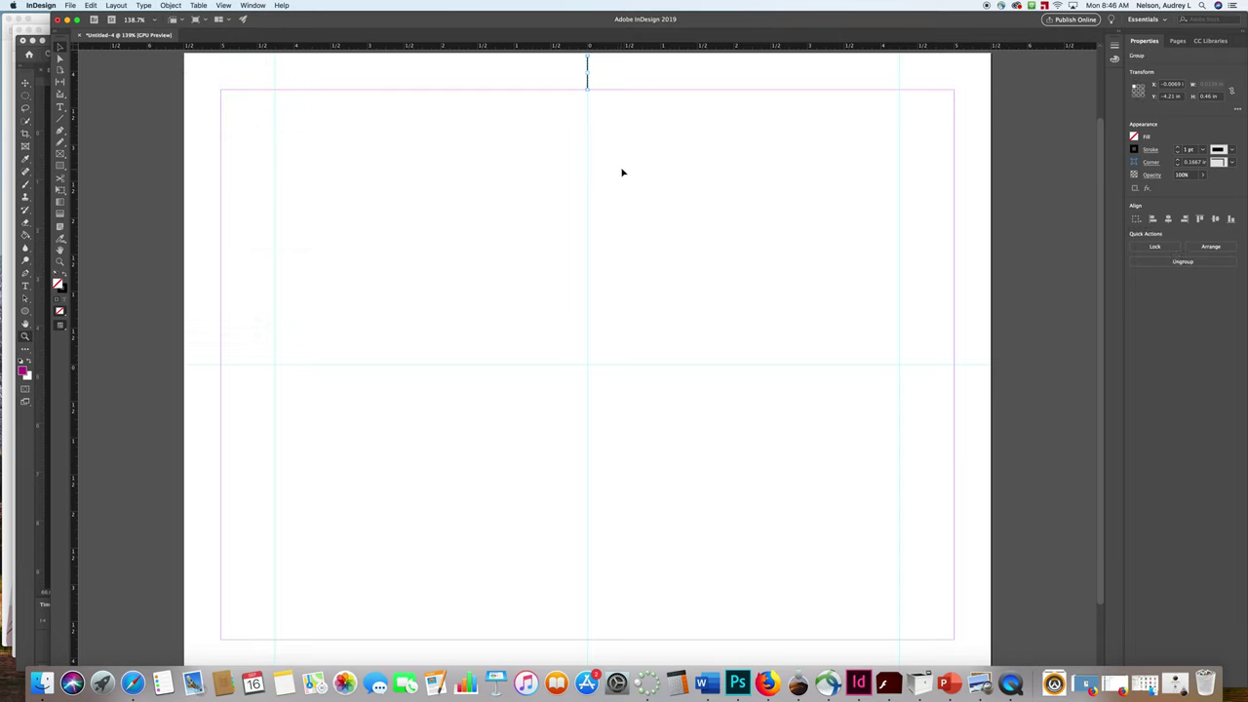
key(super+v)
drag(590, 359, 586, 659)
- Nudge the top cut mark upward and place a horizontal rotated copy at the left edge's centre
drag(1099, 581, 1099, 611)
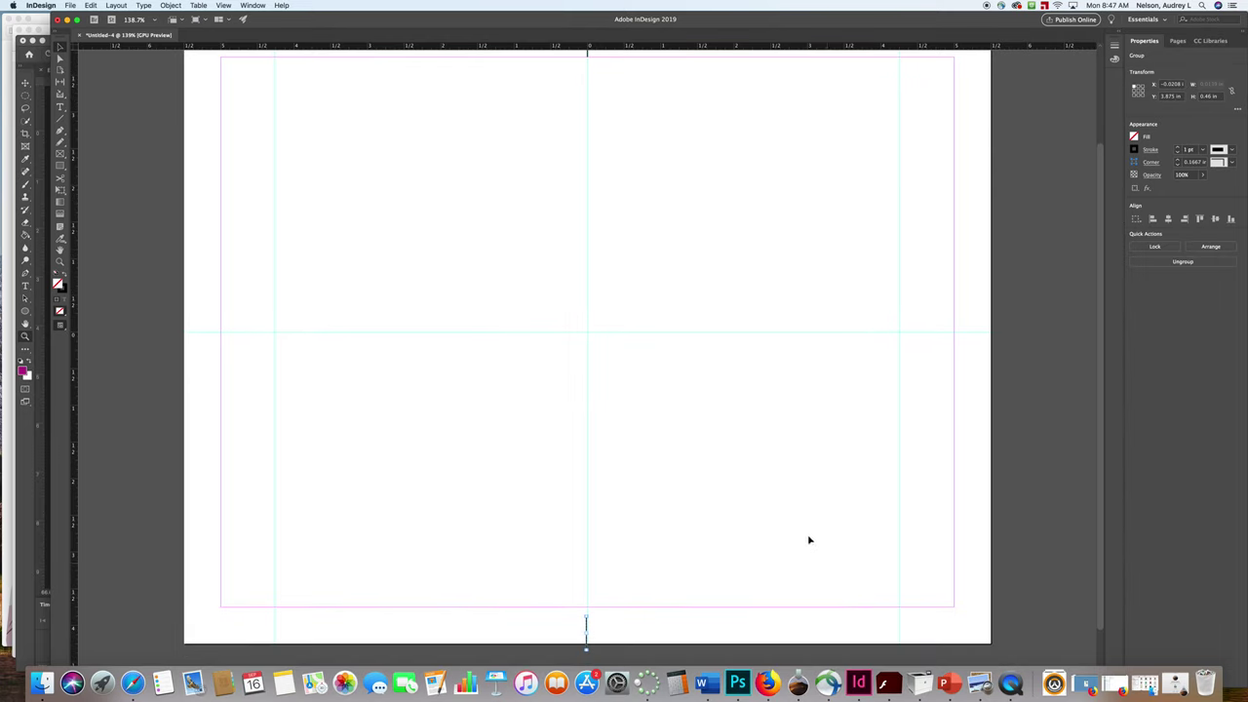
drag(1094, 329, 1095, 297)
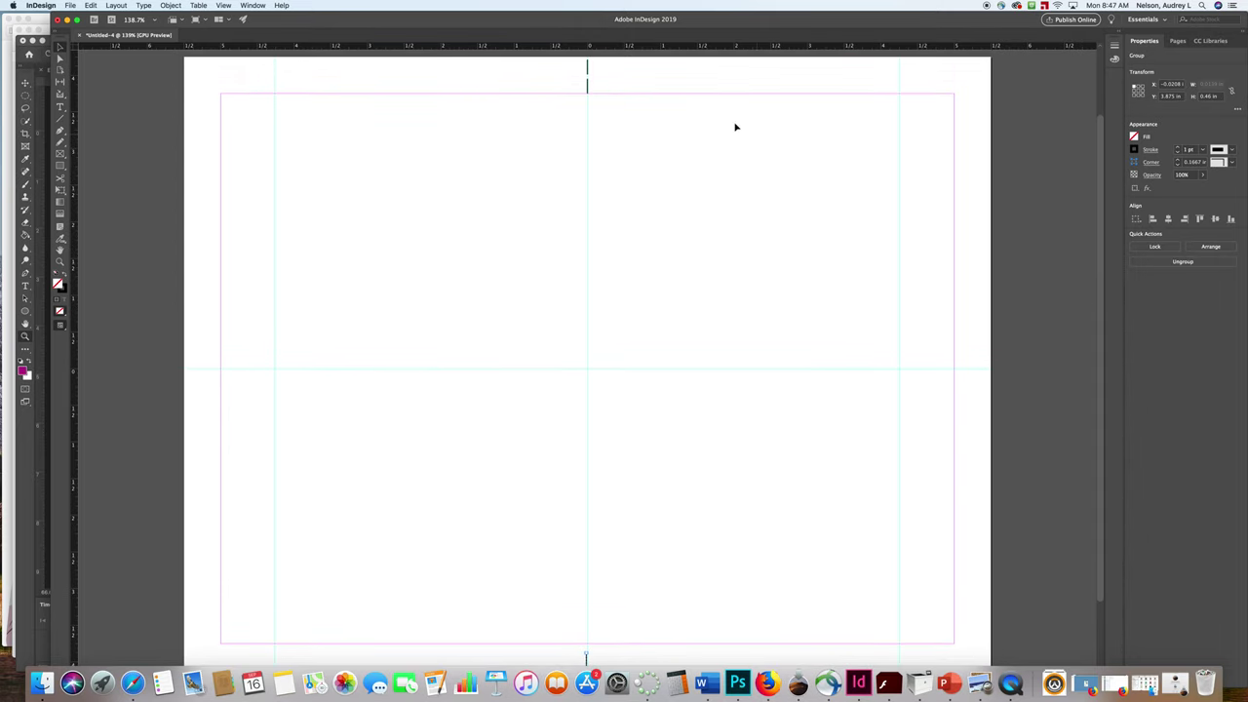
click(588, 75)
drag(587, 75, 587, 67)
key(super+v)
drag(590, 347, 632, 384)
drag(597, 368, 208, 374)
drag(203, 371, 965, 374)
drag(956, 372, 195, 373)
- Add three vertical guides beside the left cut, centre and right cut guides
drag(77, 343, 314, 349)
drag(74, 295, 625, 330)
drag(71, 222, 862, 241)
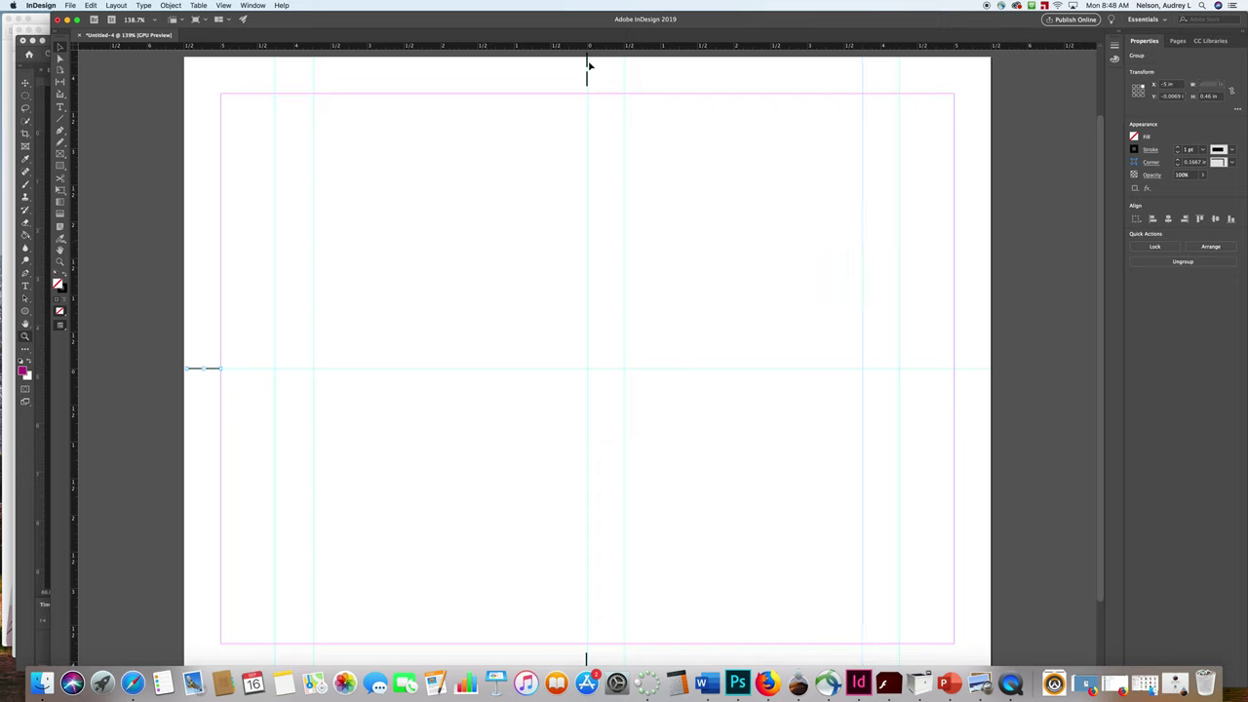
- Paste cut mark copies at the top of the left and right cut guides
click(588, 64)
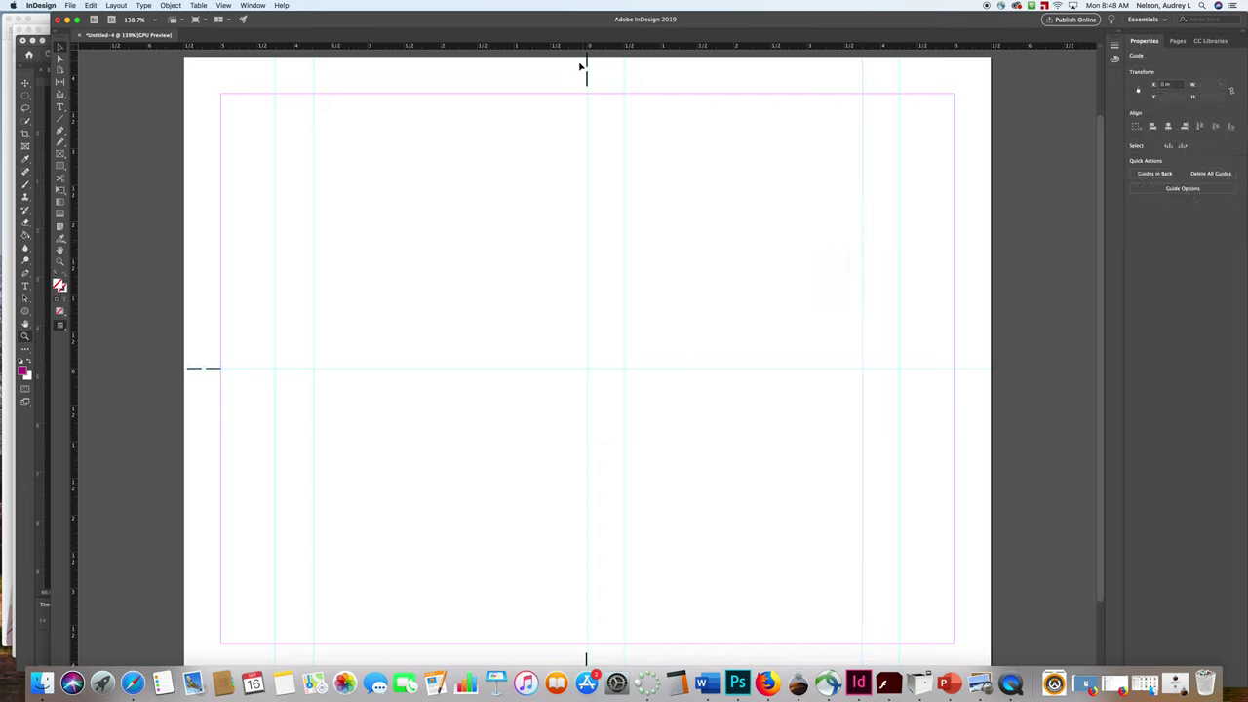
drag(585, 67, 602, 78)
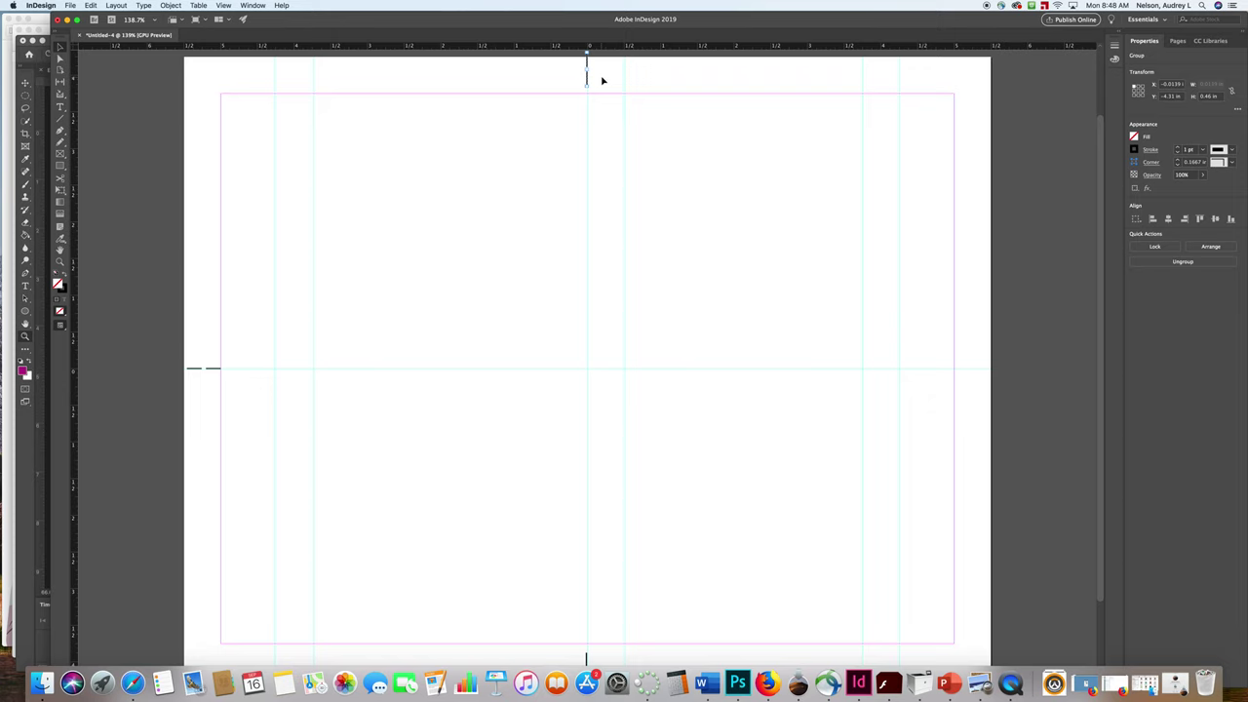
key(super+v)
drag(604, 363, 598, 351)
click(594, 114)
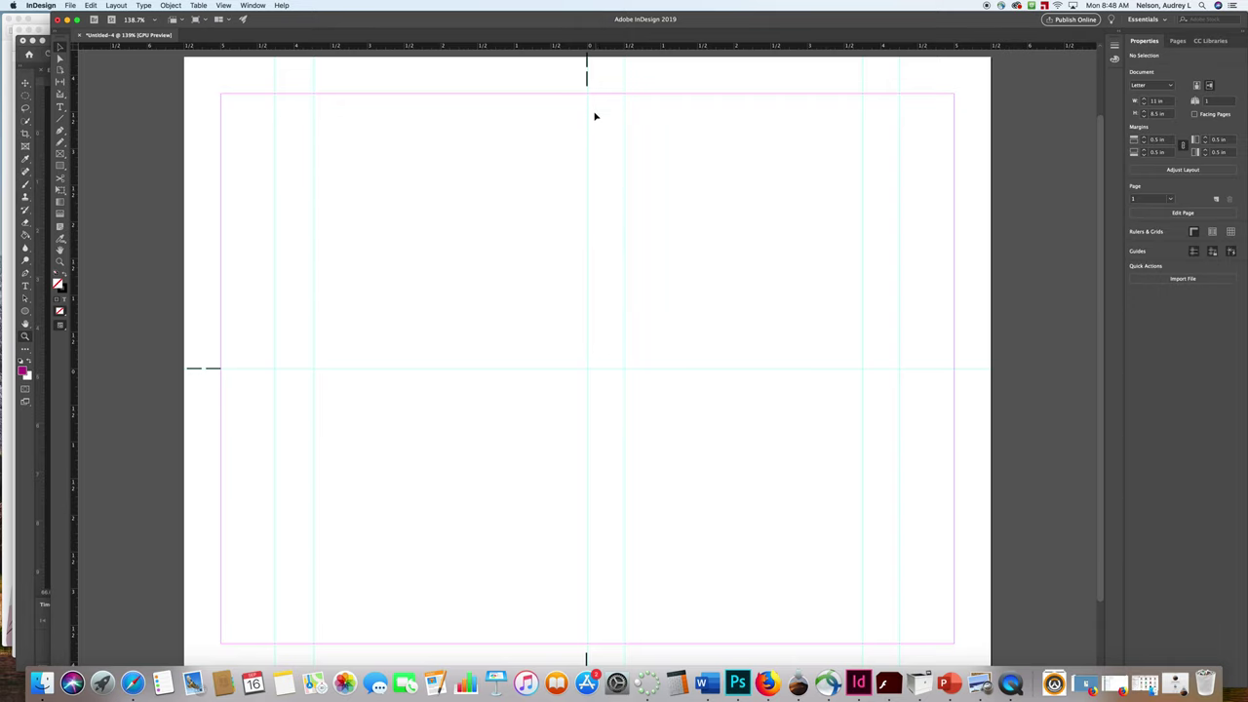
click(587, 76)
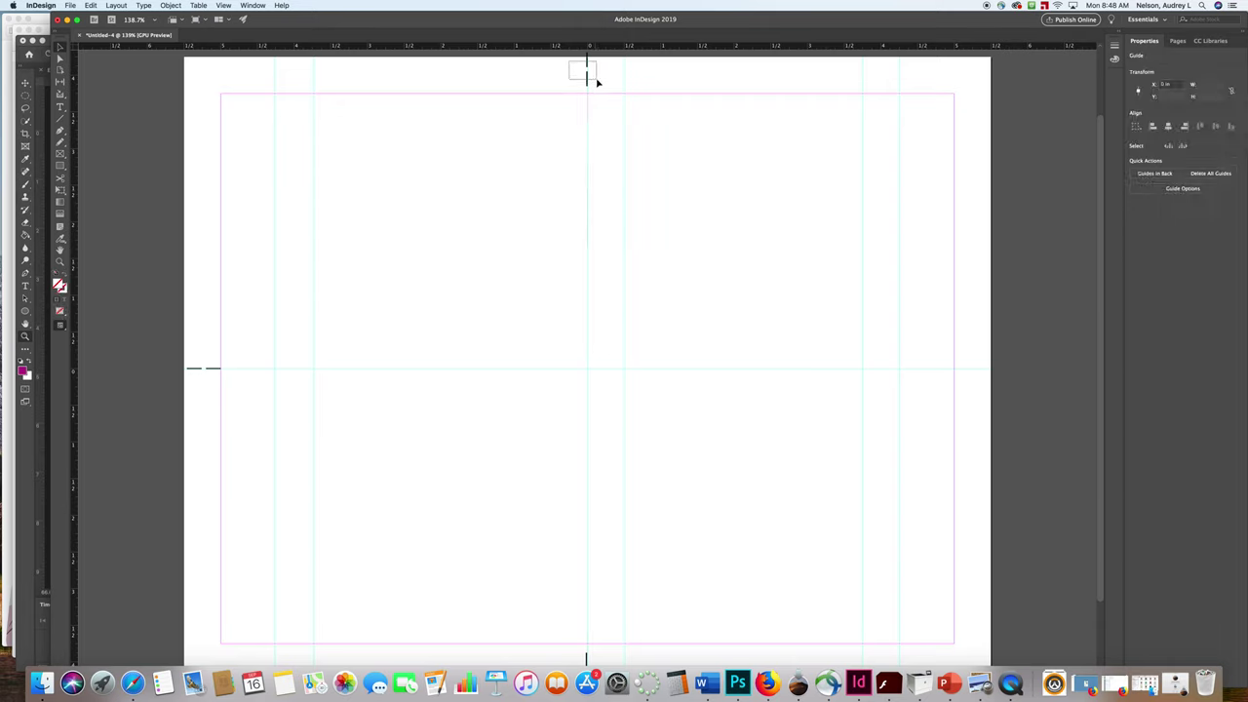
click(590, 78)
key(super+v)
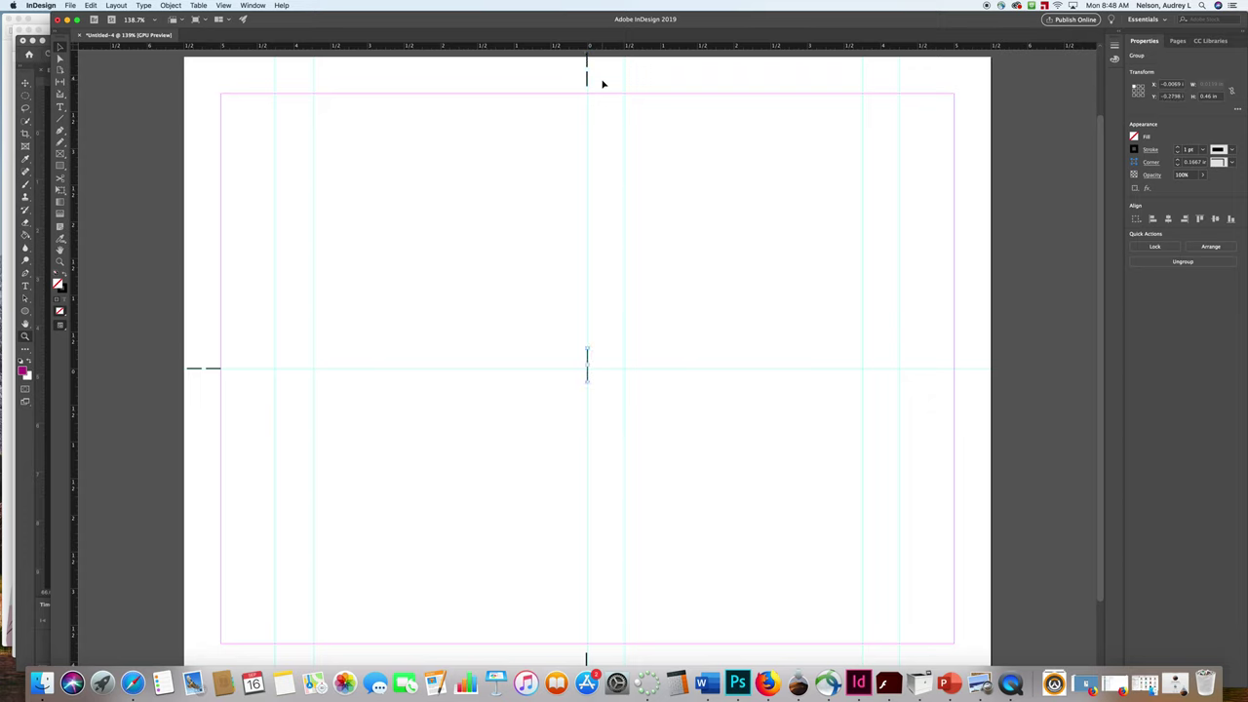
drag(587, 357, 274, 77)
key(super+v)
drag(588, 357, 899, 69)
- Paste cut marks at the bottom of the left and right cut guides, then switch to Photoshop
drag(1100, 405, 1093, 485)
key(super+v)
drag(587, 348, 274, 568)
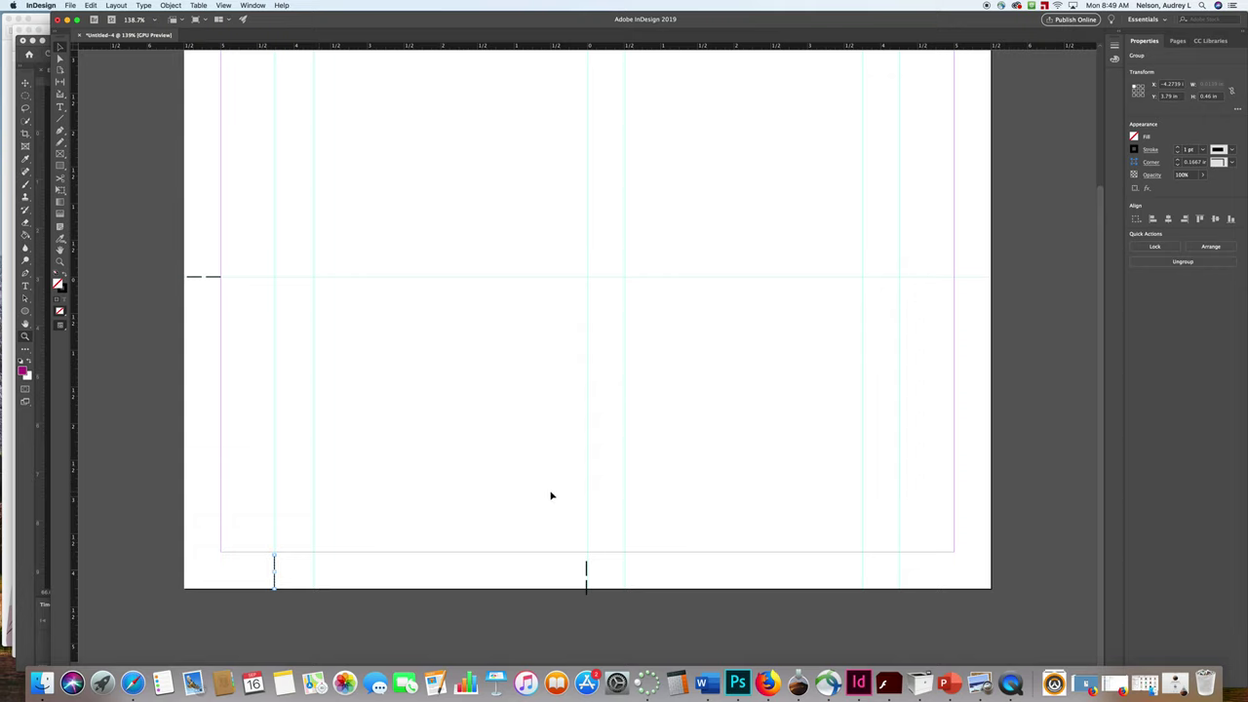
key(super+v)
drag(589, 356, 899, 570)
scroll(1102, 458, up, 4)
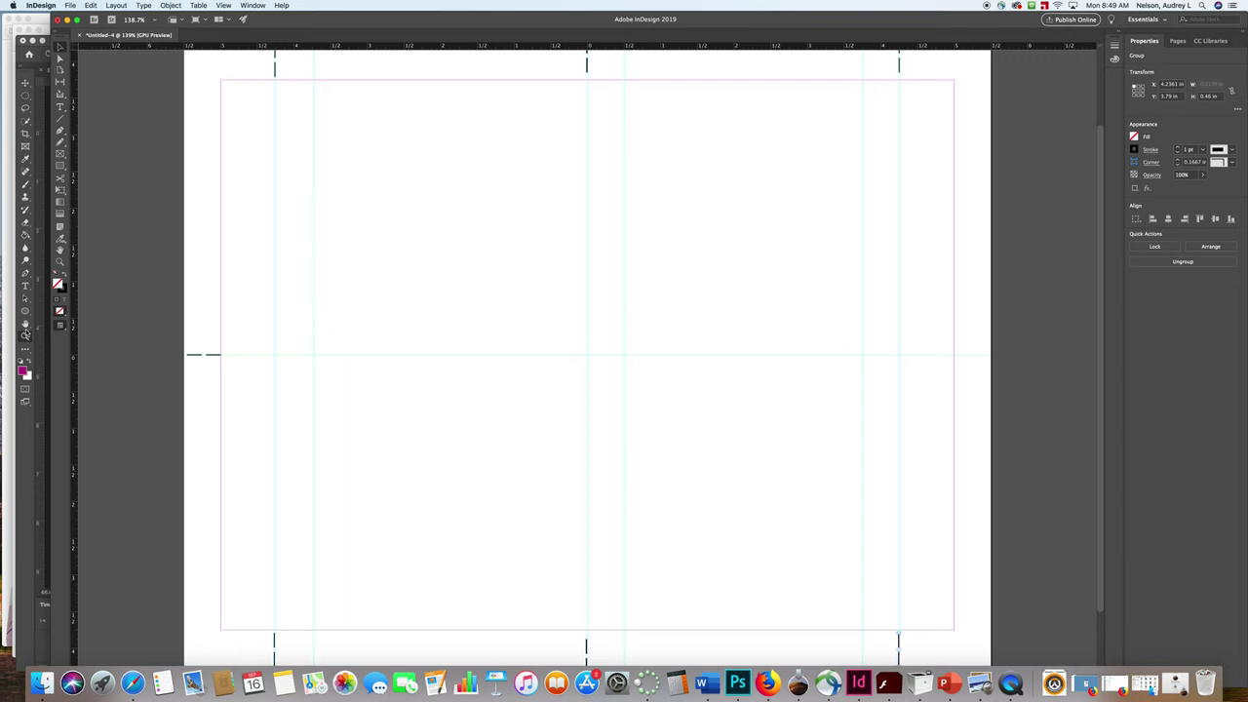
key(super+Tab)
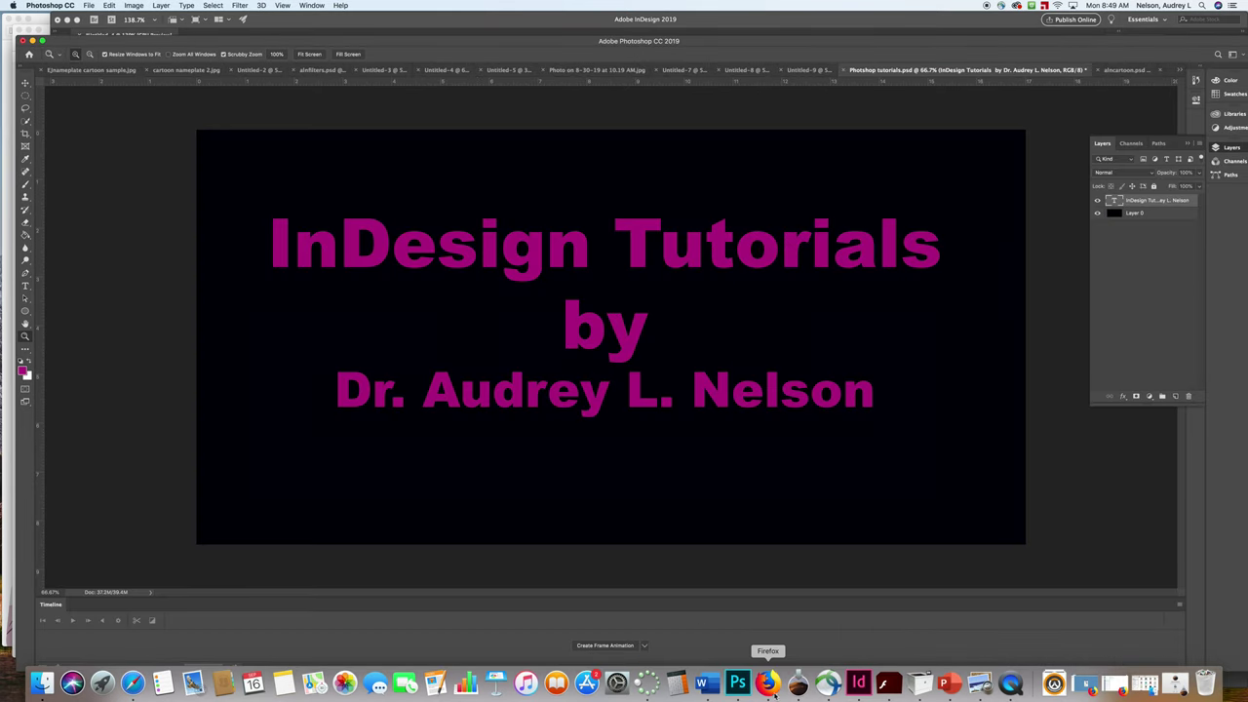
- Bring InDesign back in front and zoom out to show the full page width with its cut marks
click(860, 683)
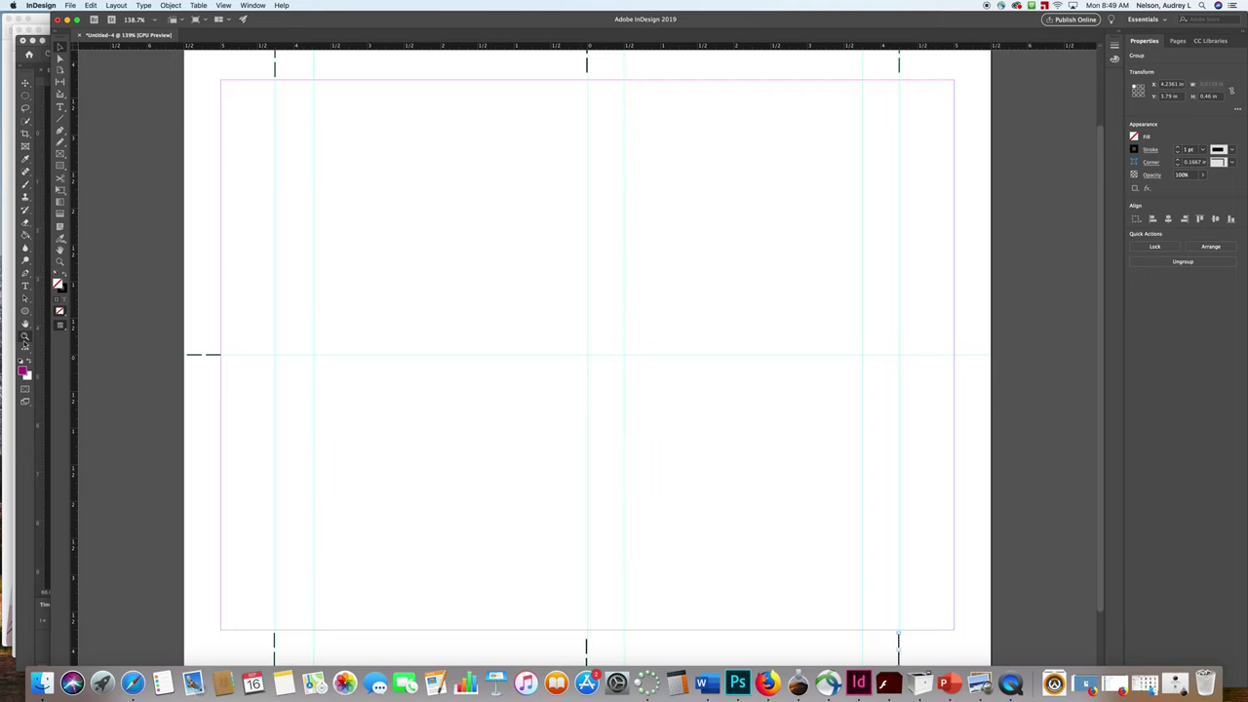
key(super+Tab)
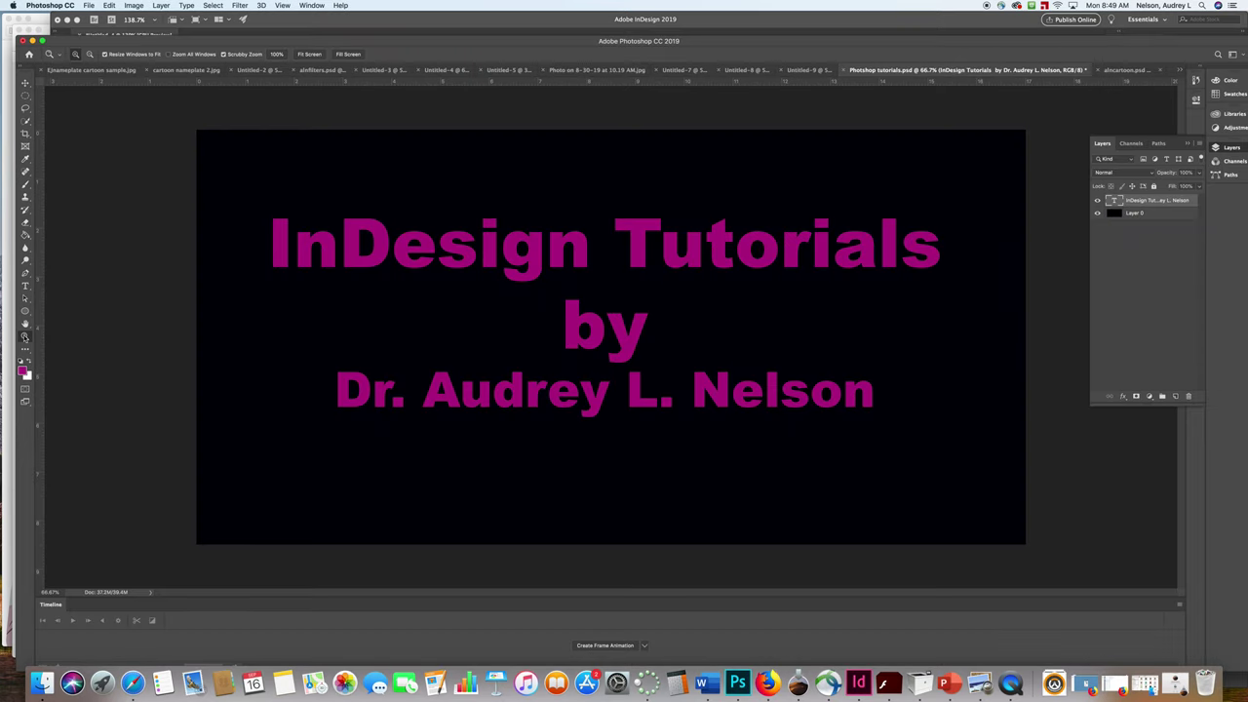
click(857, 684)
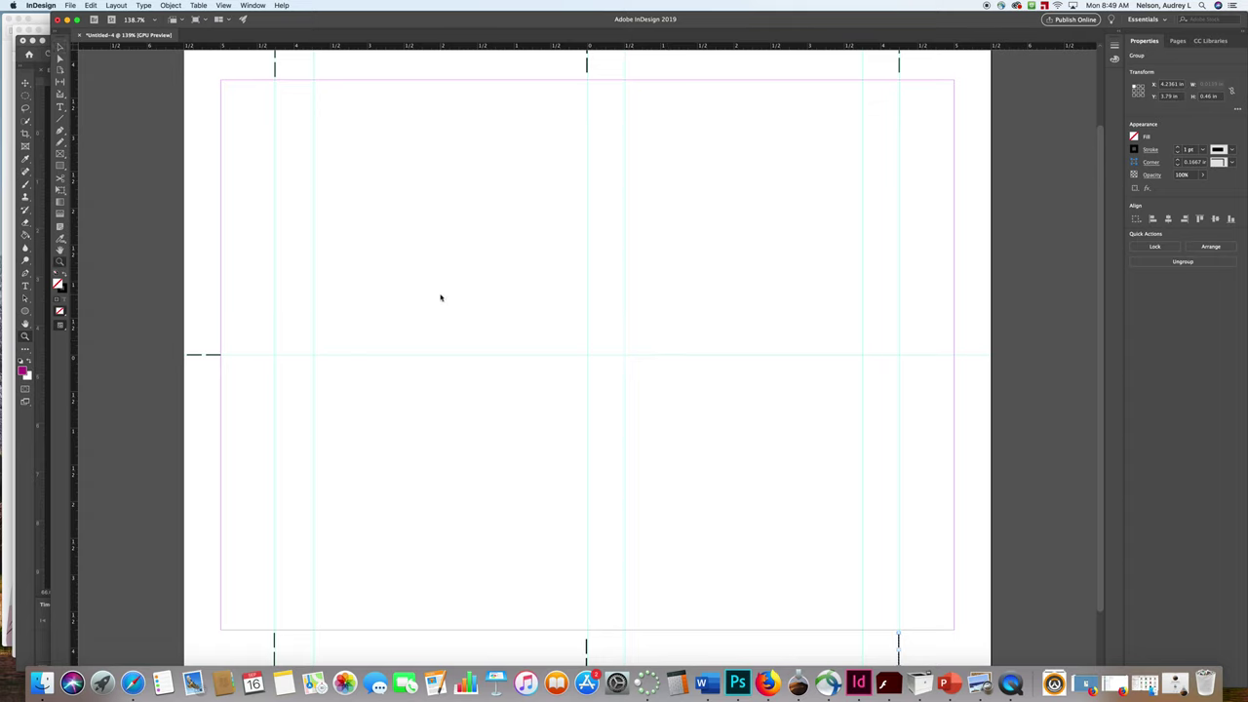
key(z)
key(super+minus)
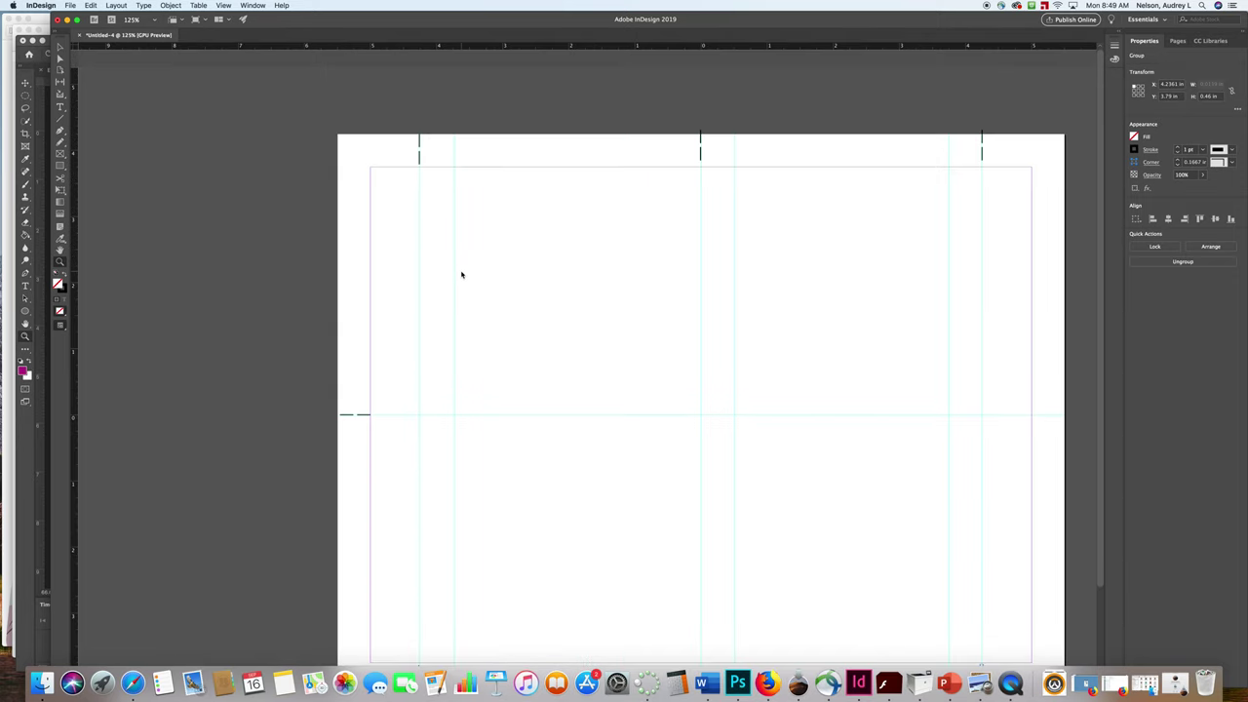
scroll(1101, 508, down, 2)
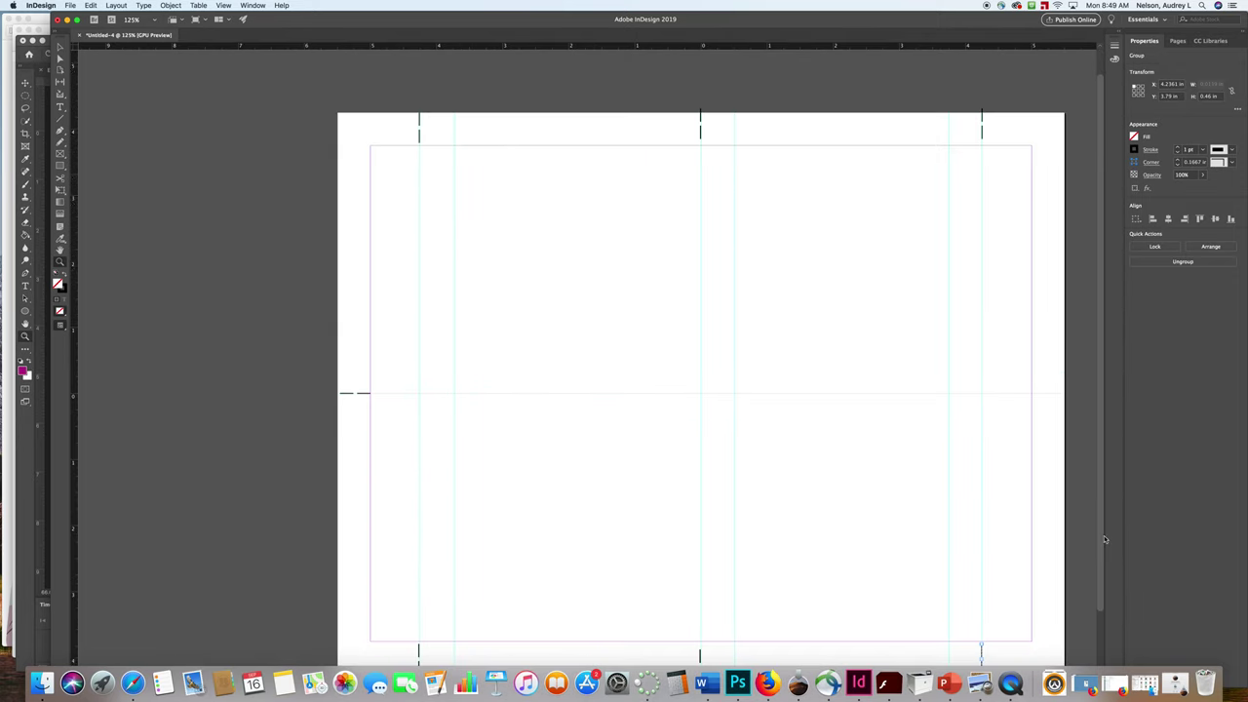